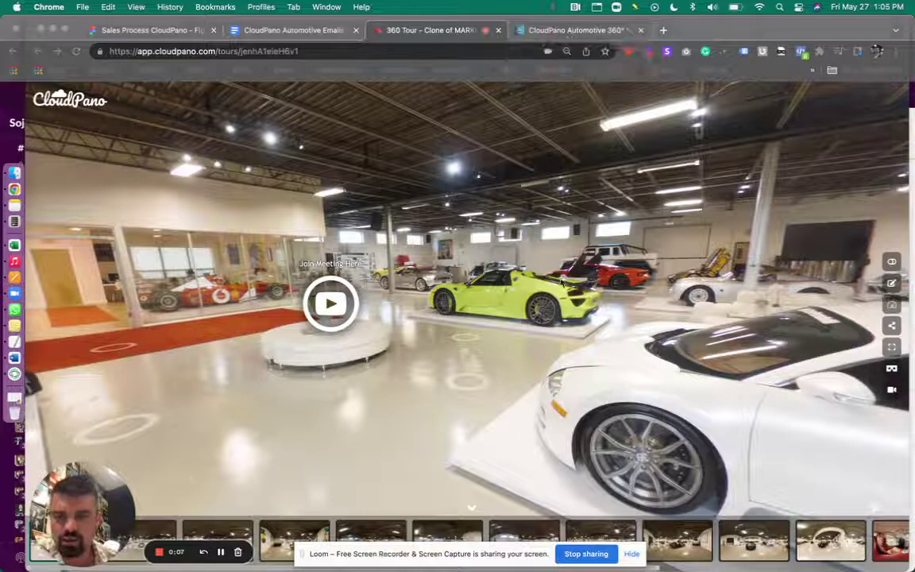
# Step: Look around the opening scene of the car showroom's 360° tour
pyautogui.click(561, 282)
pyautogui.moveTo(549, 284); pyautogui.dragTo(538, 282)
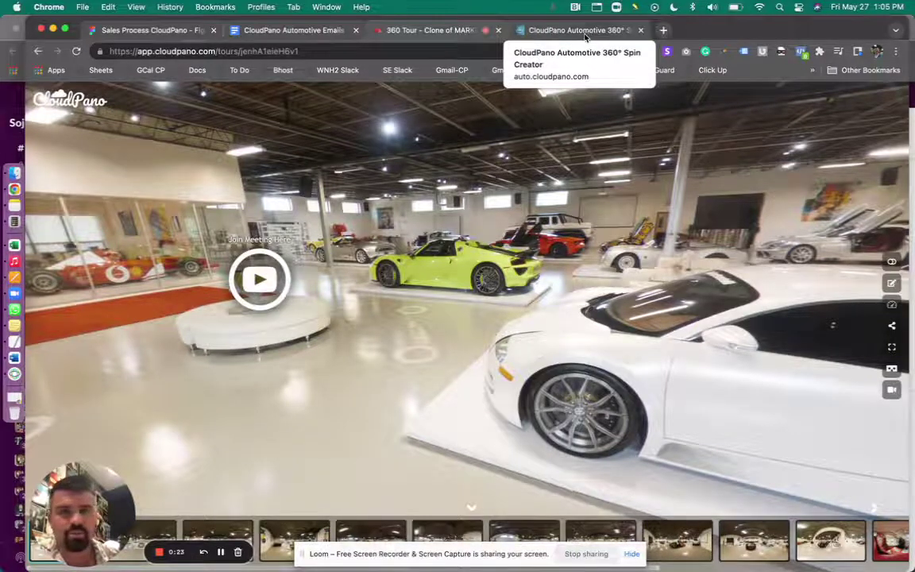
# Step: Switch to the CloudPano Automotive site and view the sample vehicle's exterior spin, Front Seat and Back Seat scenes
pyautogui.click(588, 35)
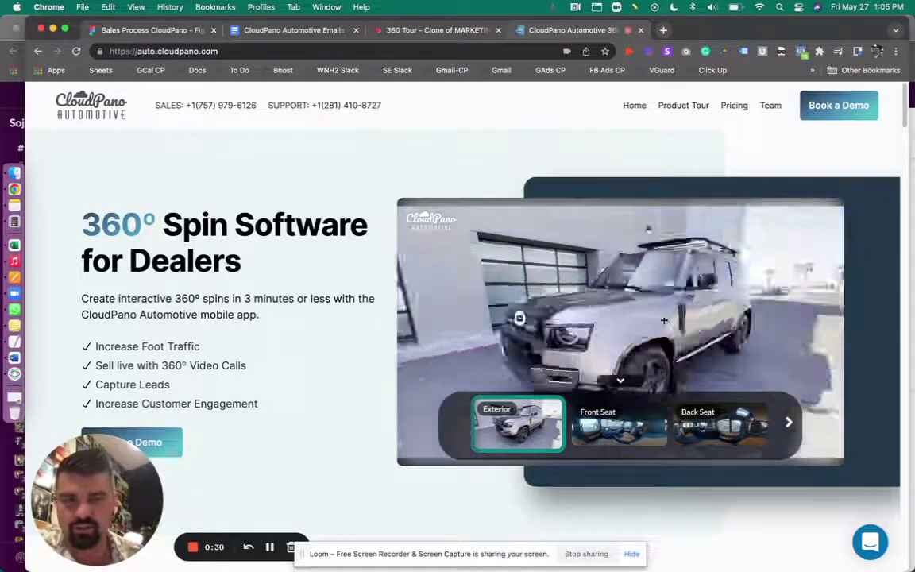
pyautogui.moveTo(730, 292); pyautogui.dragTo(616, 293)
pyautogui.moveTo(762, 326); pyautogui.dragTo(529, 377)
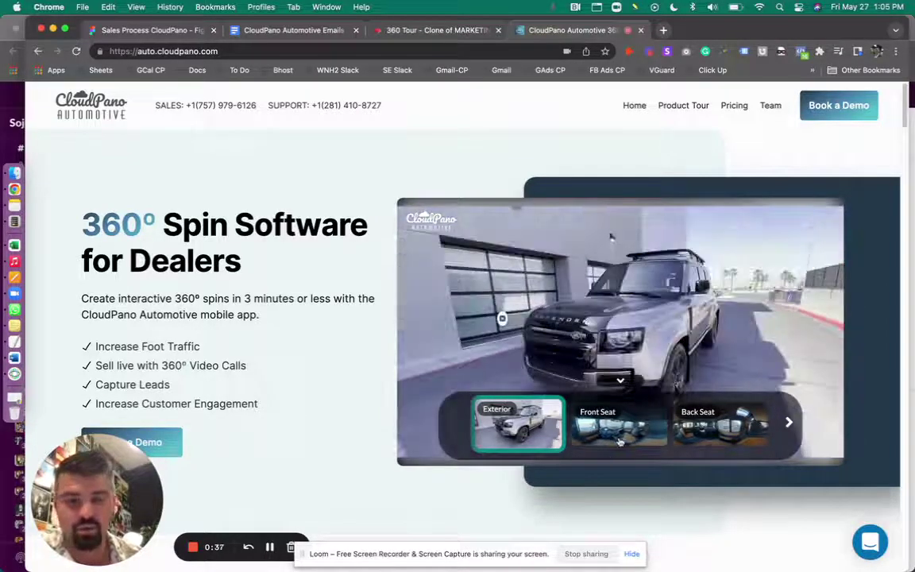
pyautogui.click(620, 442)
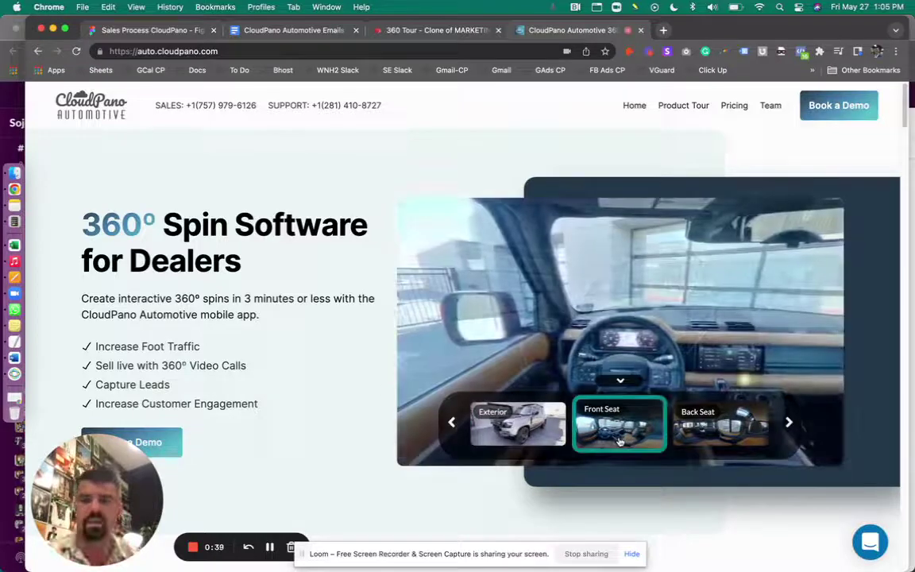
pyautogui.click(722, 445)
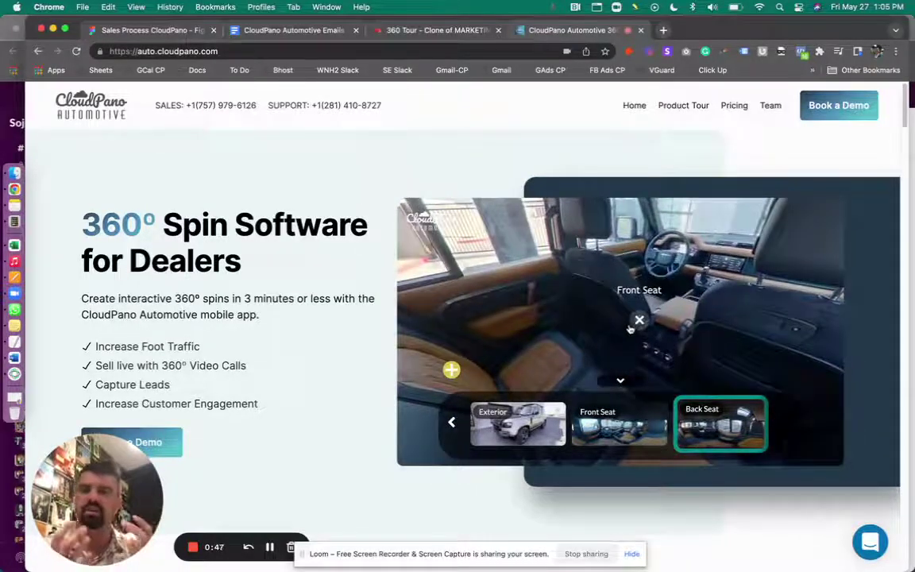
# Step: Examine the homepage's customer logos, testimonials and the section on creating 360° virtual showrooms by phone
pyautogui.scroll(-5, 326, 279)
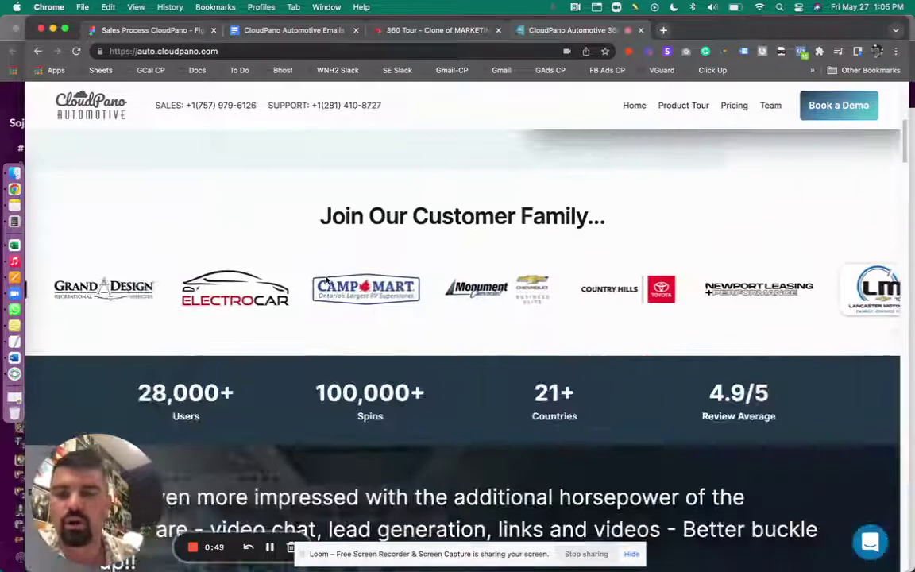
pyautogui.scroll(-4, 363, 274)
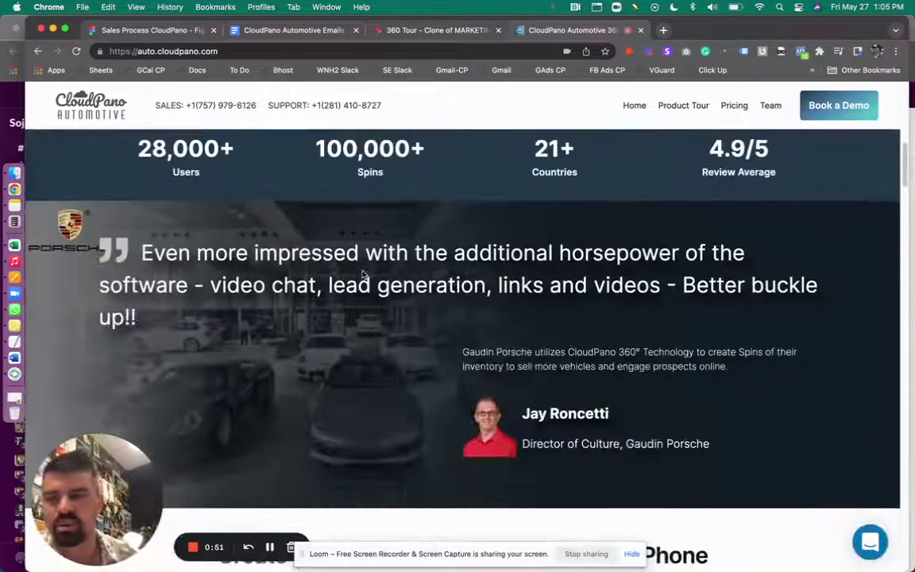
pyautogui.scroll(-5, 362, 274)
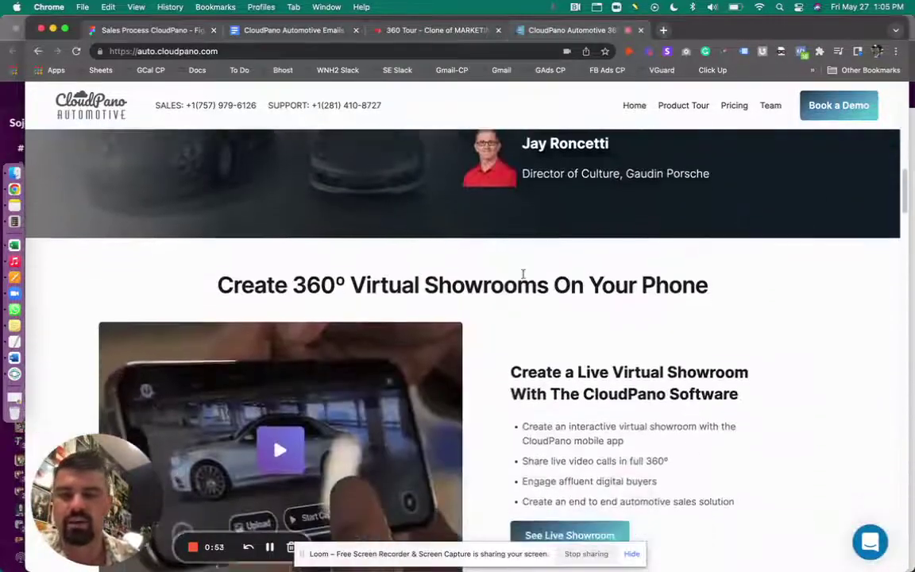
pyautogui.scroll(-1, 644, 307)
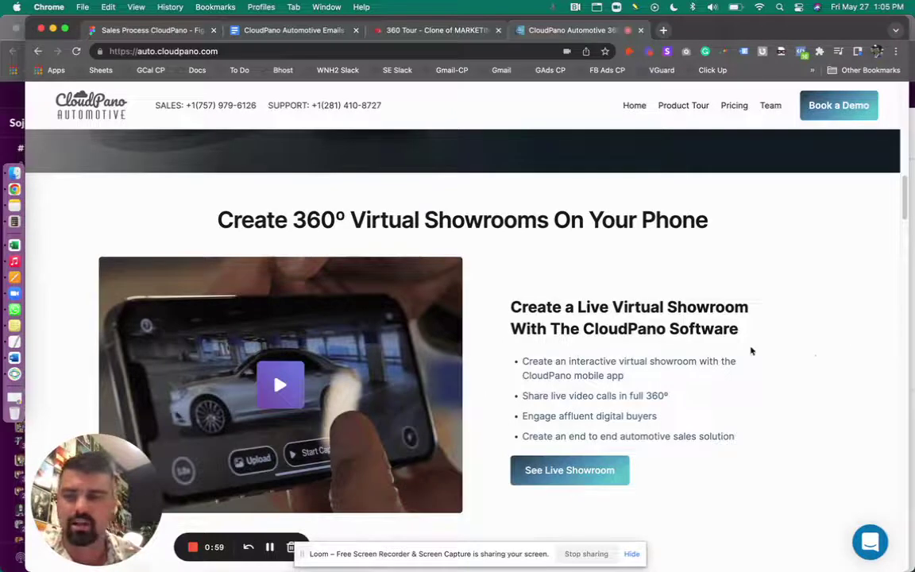
pyautogui.scroll(-1, 750, 347)
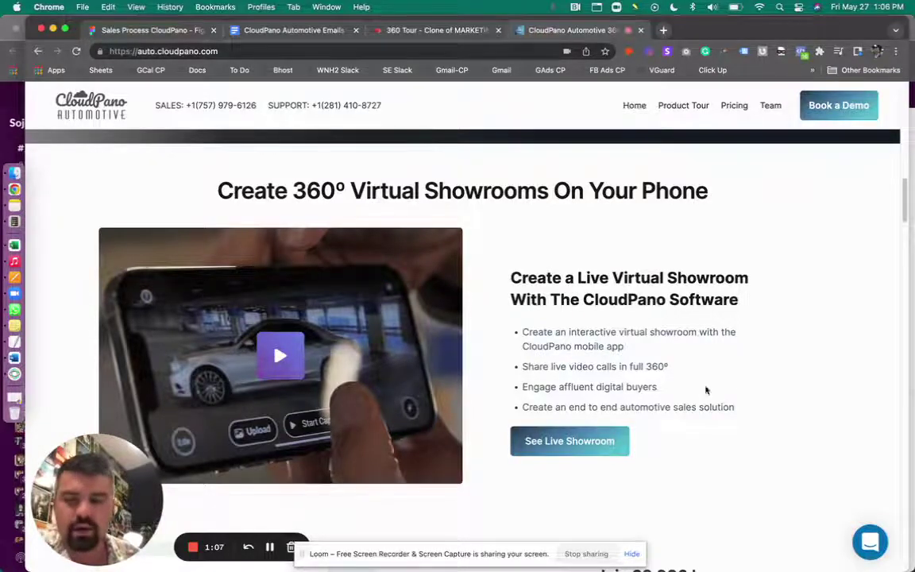
pyautogui.scroll(-10, 654, 343)
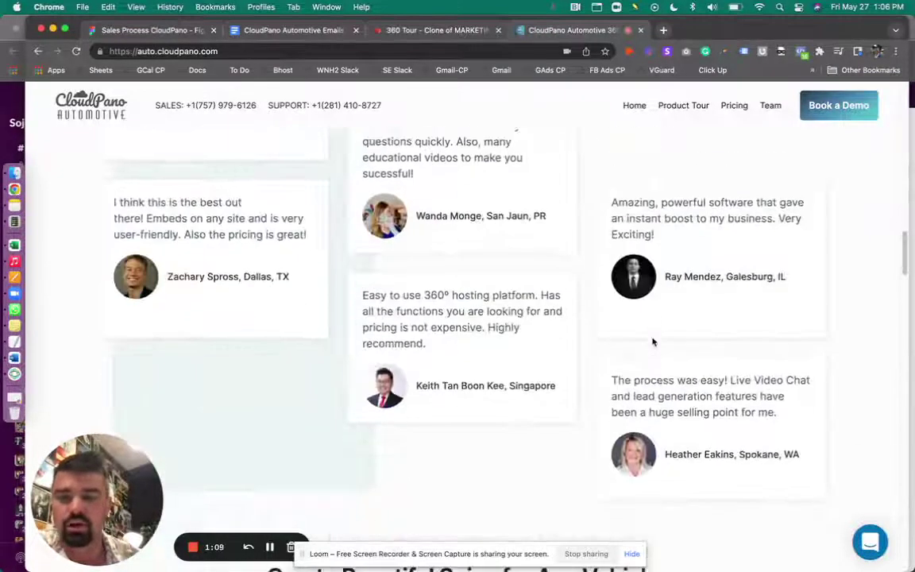
pyautogui.scroll(-6, 653, 343)
pyautogui.scroll(15, 495, 392)
pyautogui.scroll(-1, 601, 472)
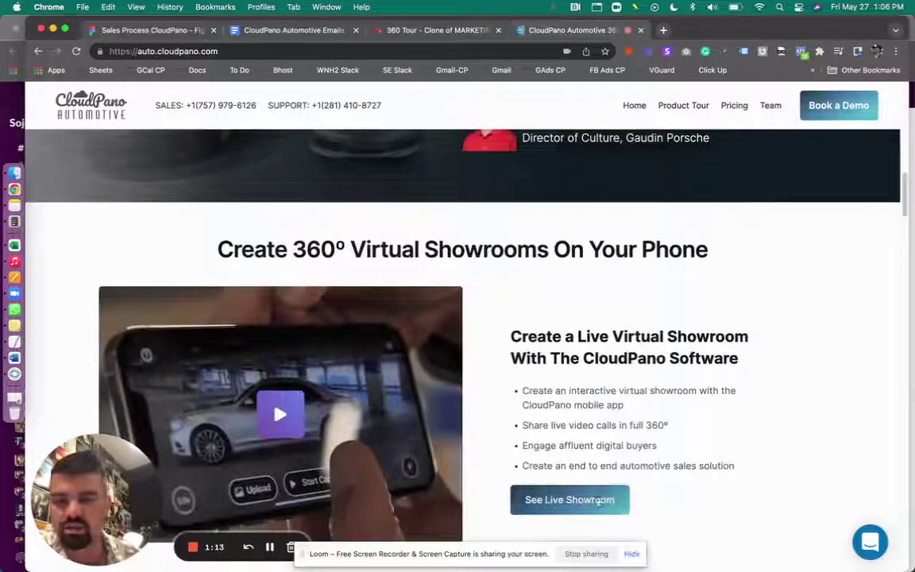
# Step: Return to the car showroom tour and move through its floor hotspots to the blue-and-gold Lamborghini
pyautogui.click(447, 32)
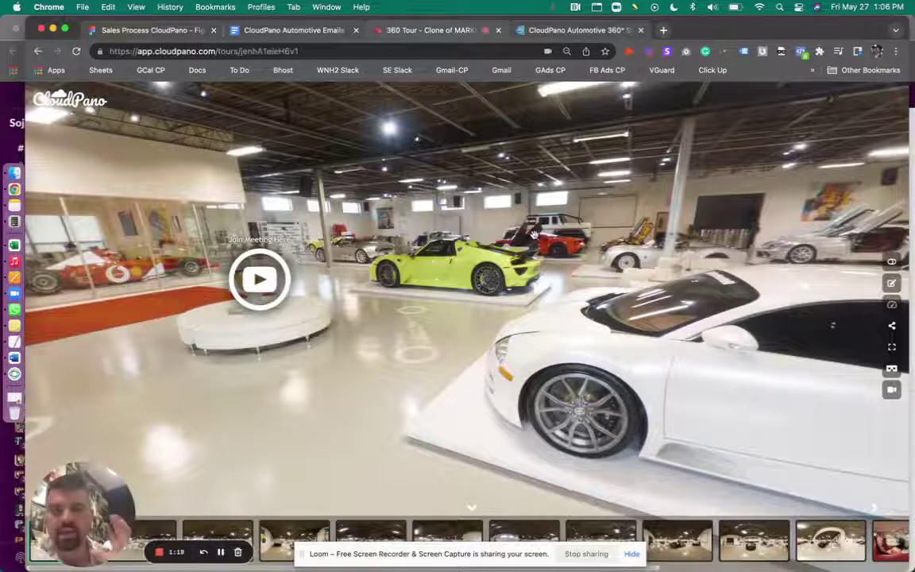
pyautogui.click(425, 363)
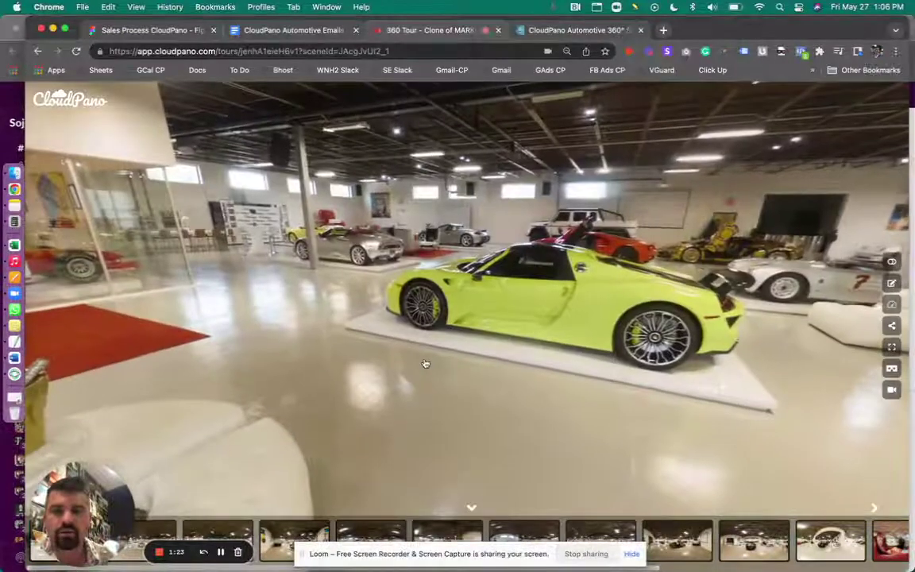
pyautogui.moveTo(661, 299); pyautogui.dragTo(548, 289)
pyautogui.click(610, 322)
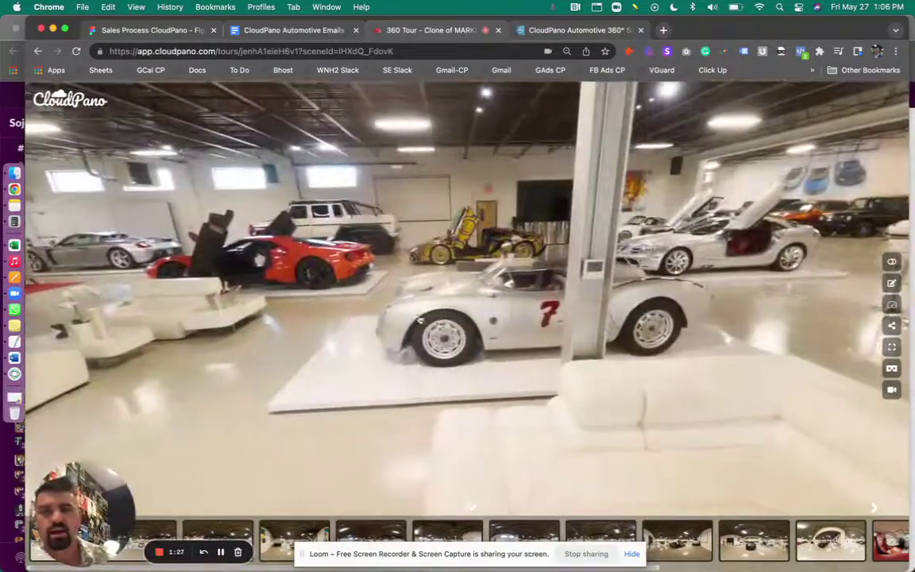
pyautogui.click(282, 352)
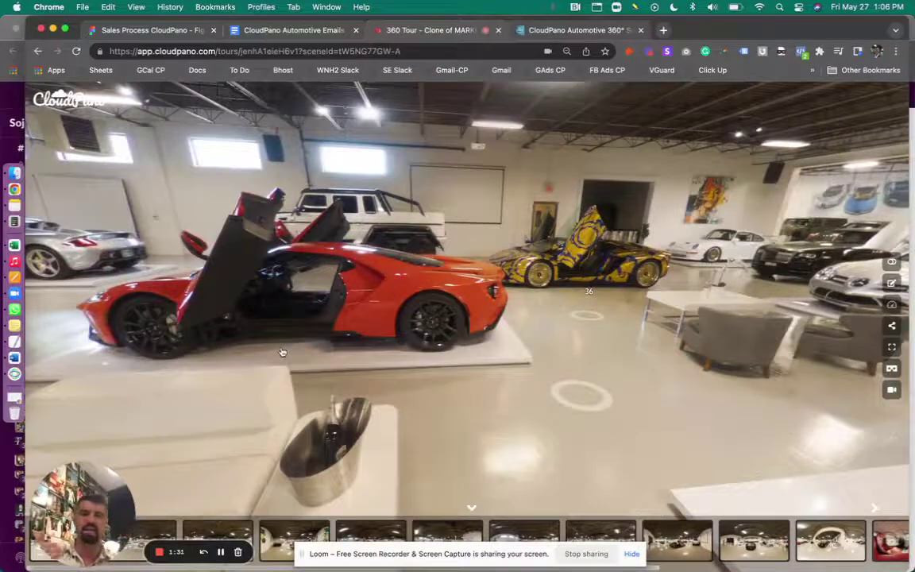
pyautogui.click(588, 314)
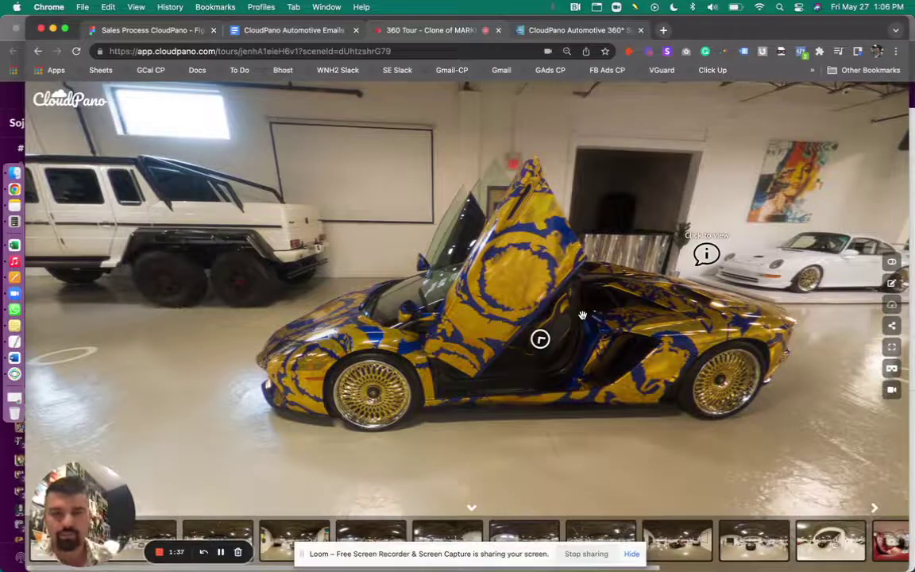
# Step: Enter the Lamborghini's interior scene, look around the dashboard, and exit to the showroom floor
pyautogui.click(540, 340)
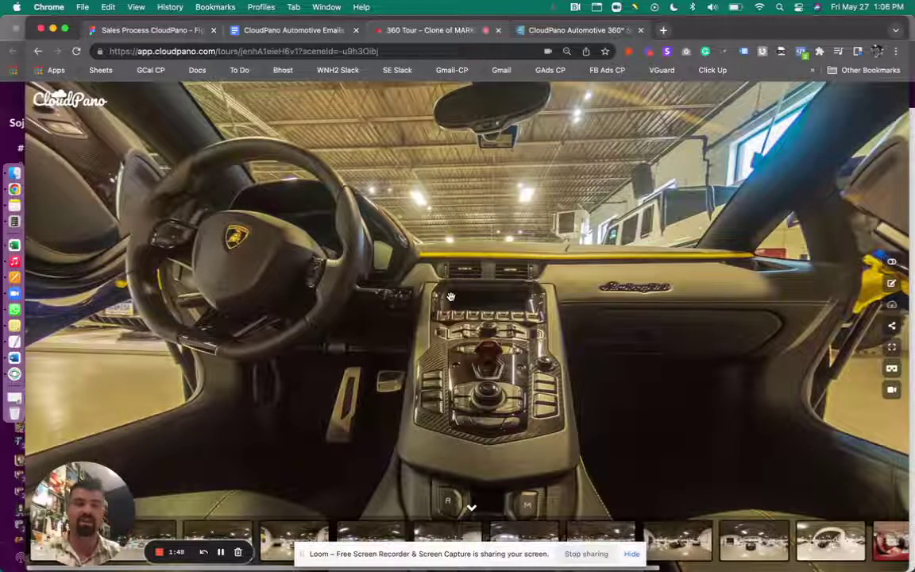
pyautogui.moveTo(451, 297); pyautogui.dragTo(509, 283)
pyautogui.click(273, 200)
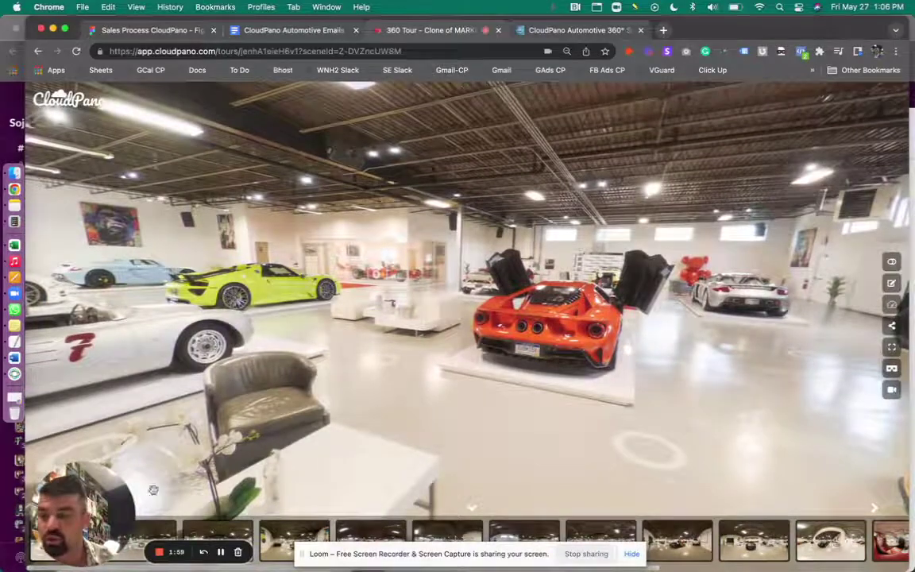
# Step: Start the tour's live video meeting and join the call with video and audio enabled
pyautogui.moveTo(99, 515); pyautogui.dragTo(123, 416)
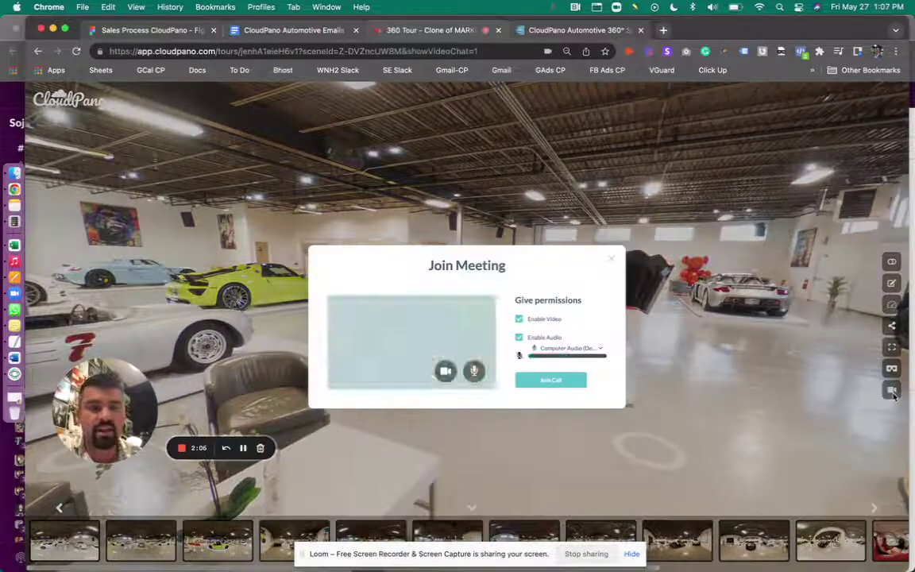
pyautogui.click(892, 391)
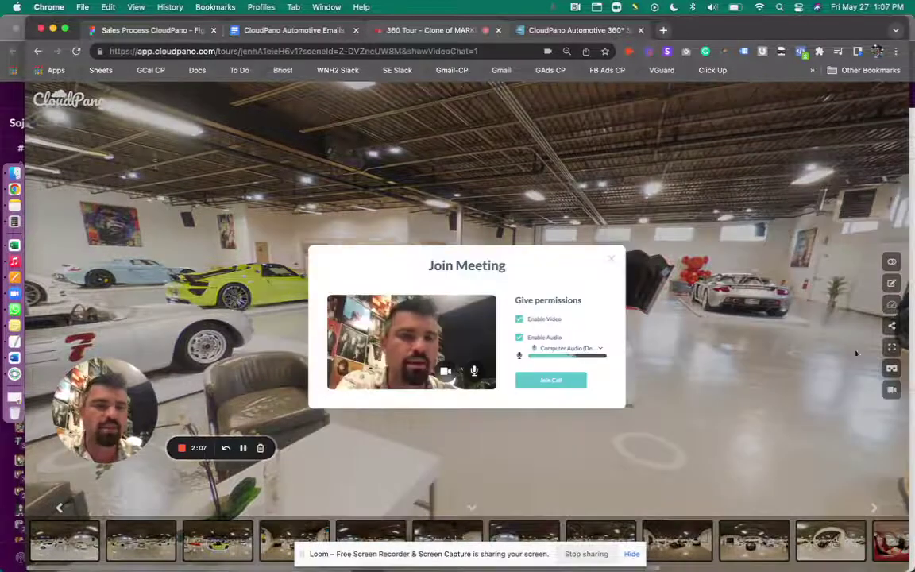
pyautogui.click(549, 383)
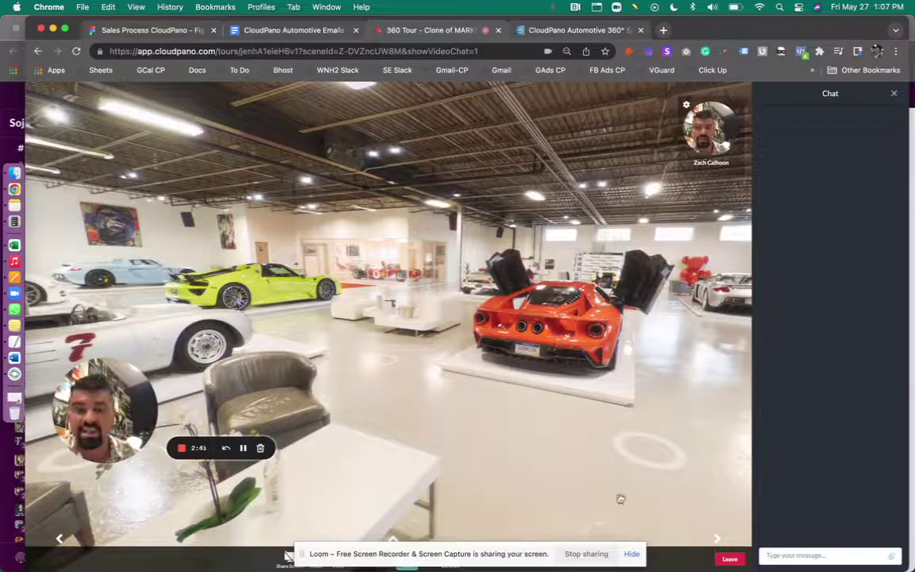
# Step: Hide the screen-recorder sharing notice covering the call controls and share the screen as Tour only
pyautogui.moveTo(472, 560); pyautogui.dragTo(478, 512)
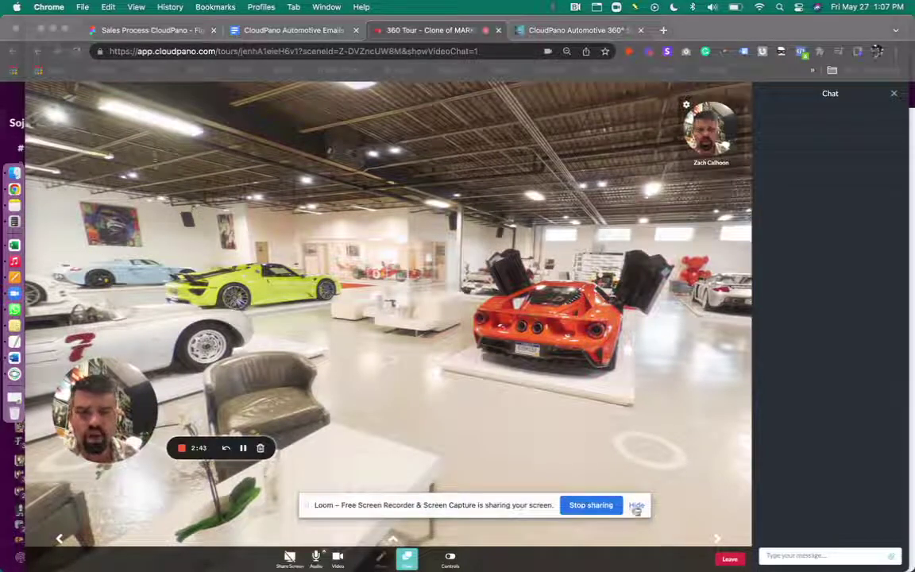
pyautogui.click(637, 507)
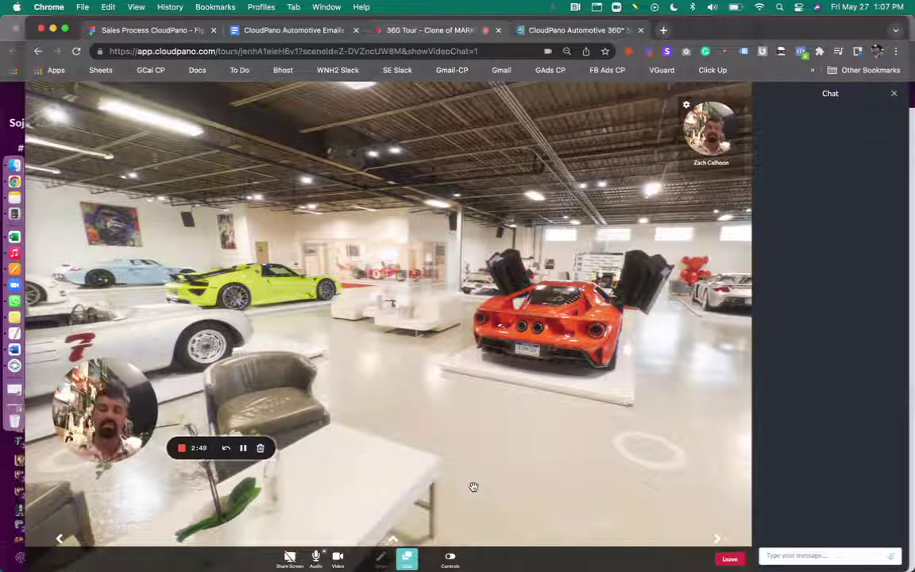
pyautogui.moveTo(472, 484); pyautogui.dragTo(458, 387)
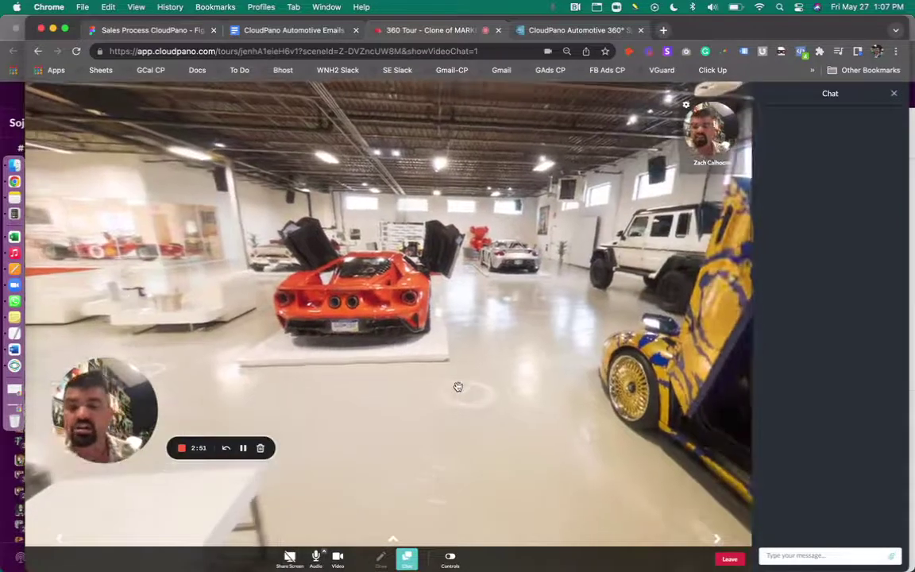
pyautogui.click(290, 558)
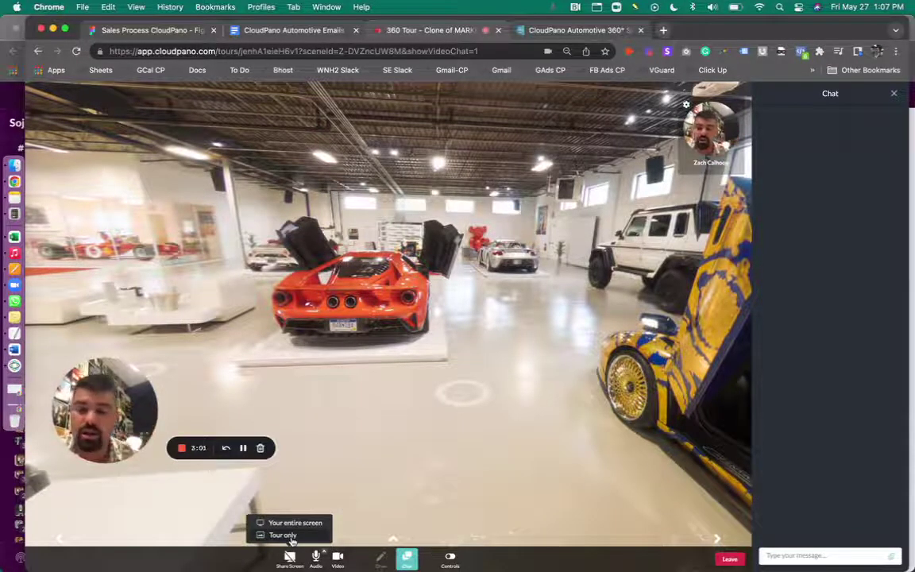
pyautogui.click(292, 538)
# Step: Move the shared tour to the scene beside the orange sports car and face the car
pyautogui.moveTo(303, 348); pyautogui.dragTo(414, 313)
pyautogui.click(411, 318)
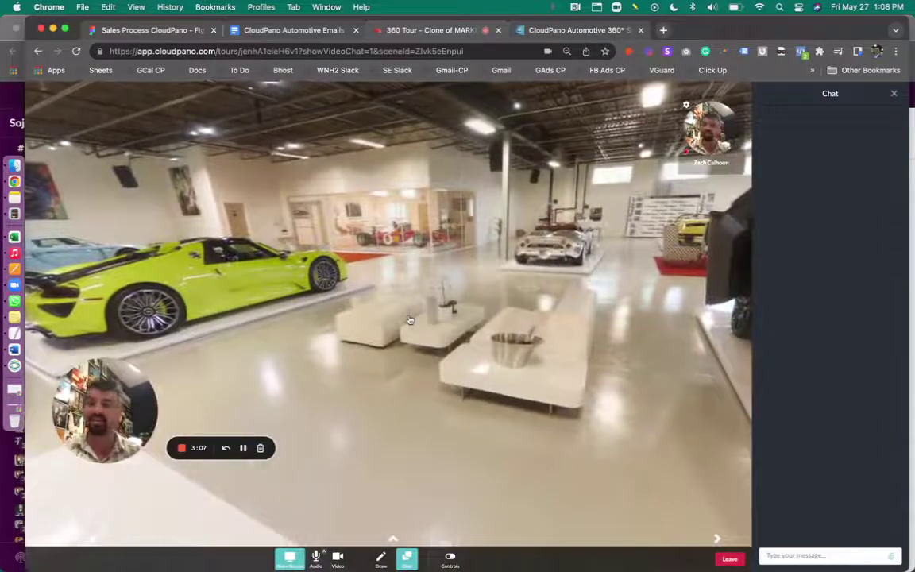
pyautogui.moveTo(449, 266); pyautogui.dragTo(365, 270)
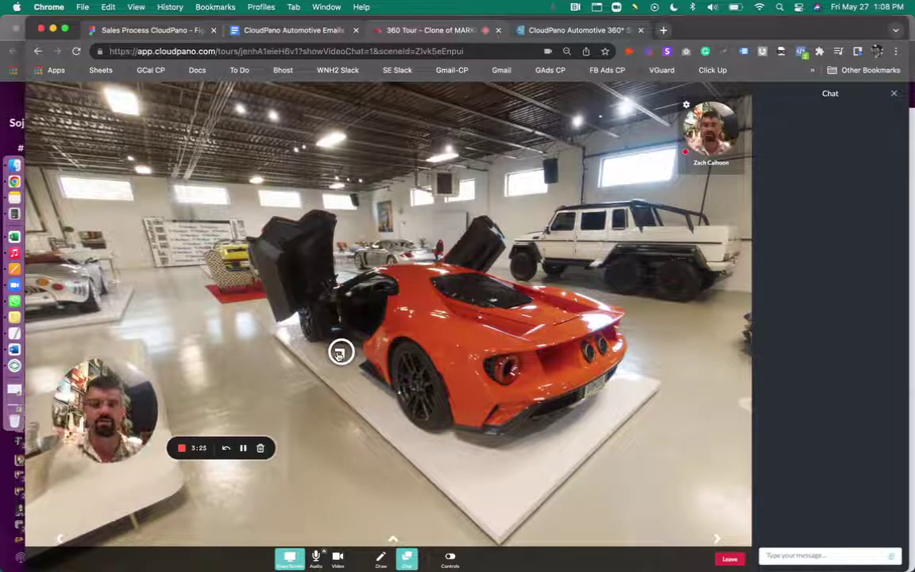
# Step: Draw red freehand marks around the orange car's rear wheel, beside its platform and around its open door
pyautogui.click(380, 561)
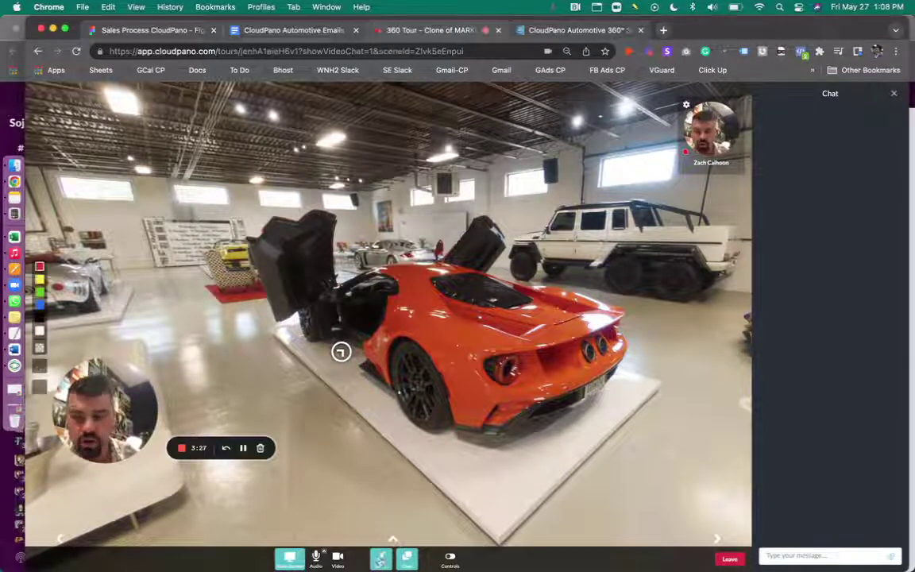
pyautogui.moveTo(453, 343); pyautogui.dragTo(452, 434)
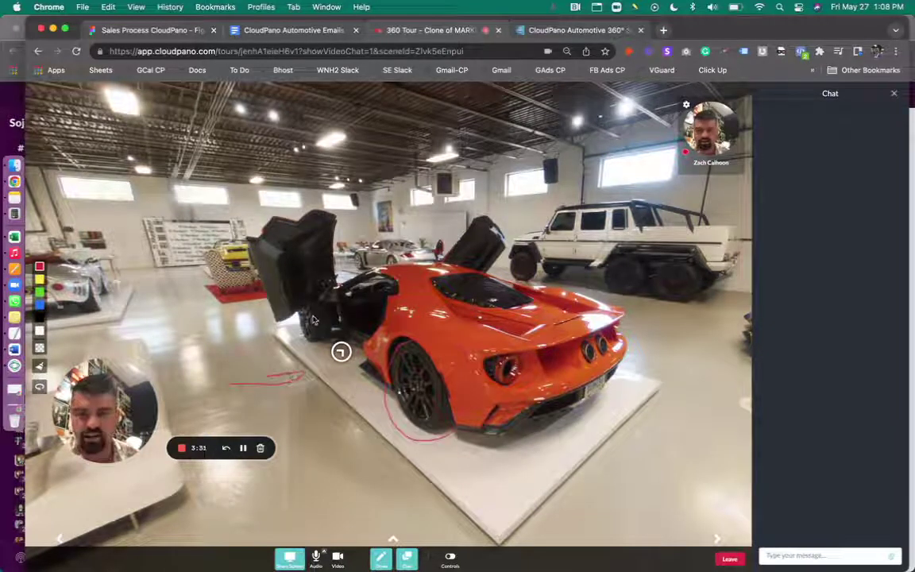
pyautogui.moveTo(364, 238)
pyautogui.mouseDown()
pyautogui.moveTo(330, 186)
pyautogui.moveTo(288, 288)
pyautogui.mouseUp()
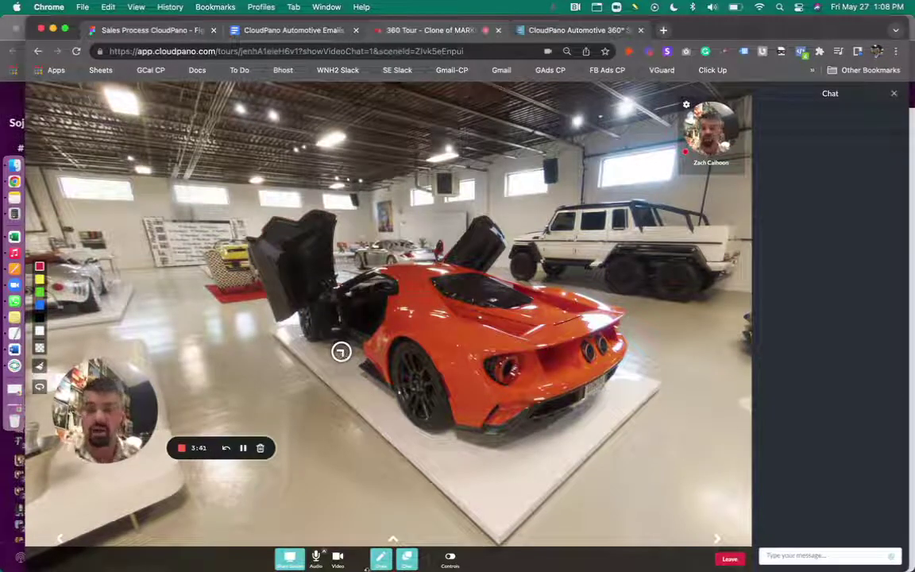
# Step: View the orange car's interior scene and move on to the scene in front of the blue-and-gold Lamborghini
pyautogui.click(341, 351)
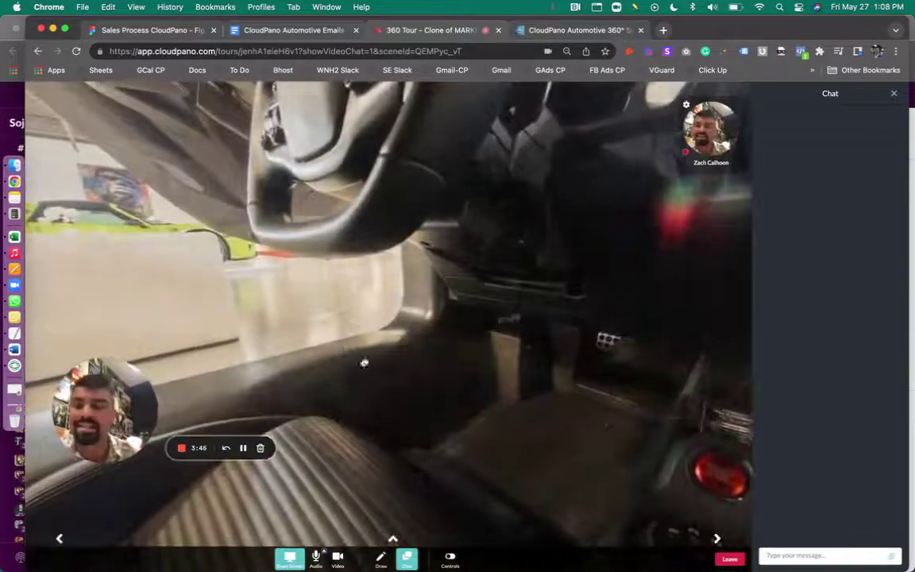
pyautogui.moveTo(509, 354); pyautogui.dragTo(356, 357)
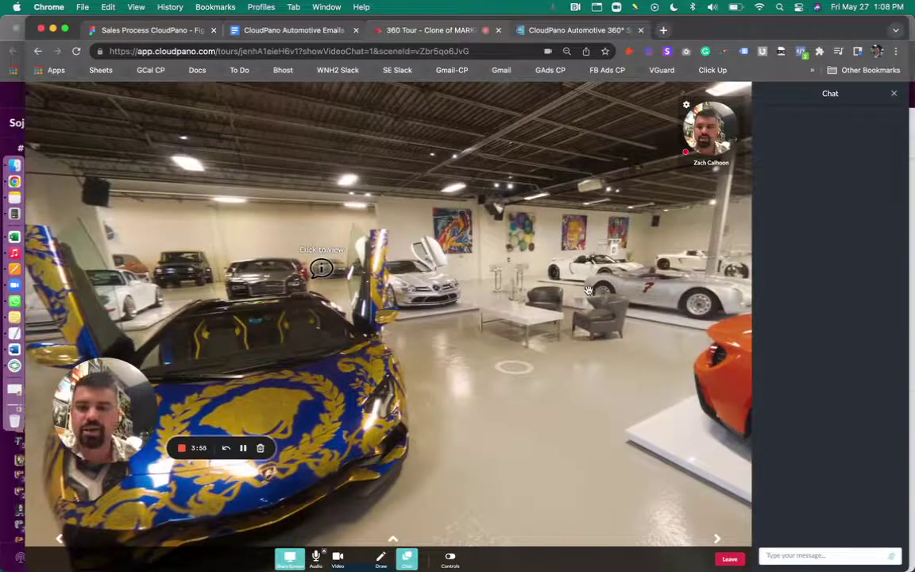
# Step: Enlarge the presenter's webcam bubble in the meeting
pyautogui.click(687, 107)
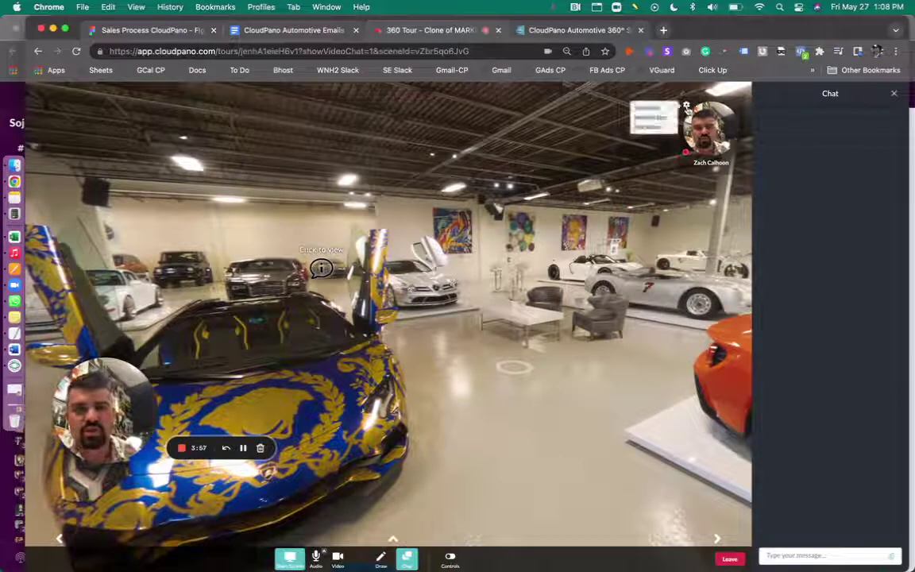
pyautogui.click(639, 119)
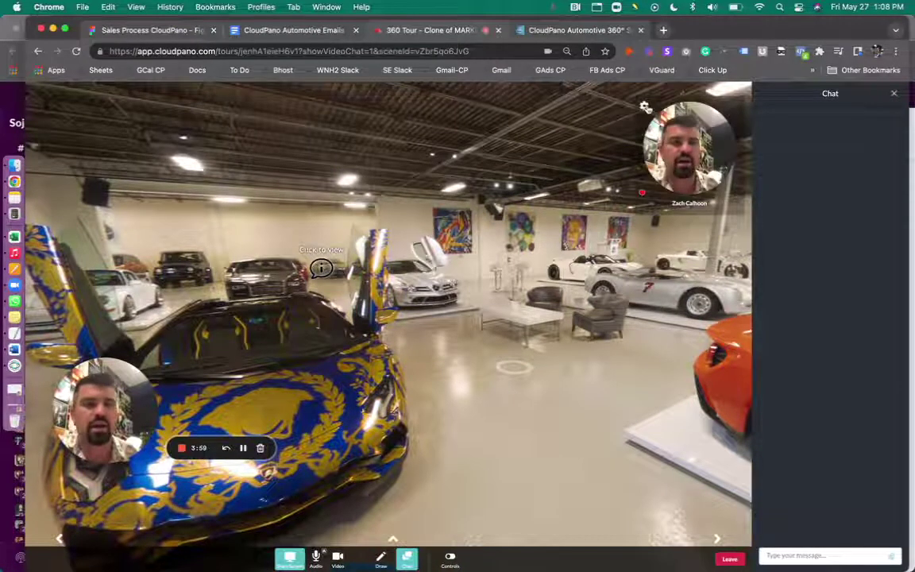
# Step: Expand the presenter's webcam to fill the meeting view, and switch it back to a small bubble over the tour
pyautogui.click(645, 106)
pyautogui.click(624, 129)
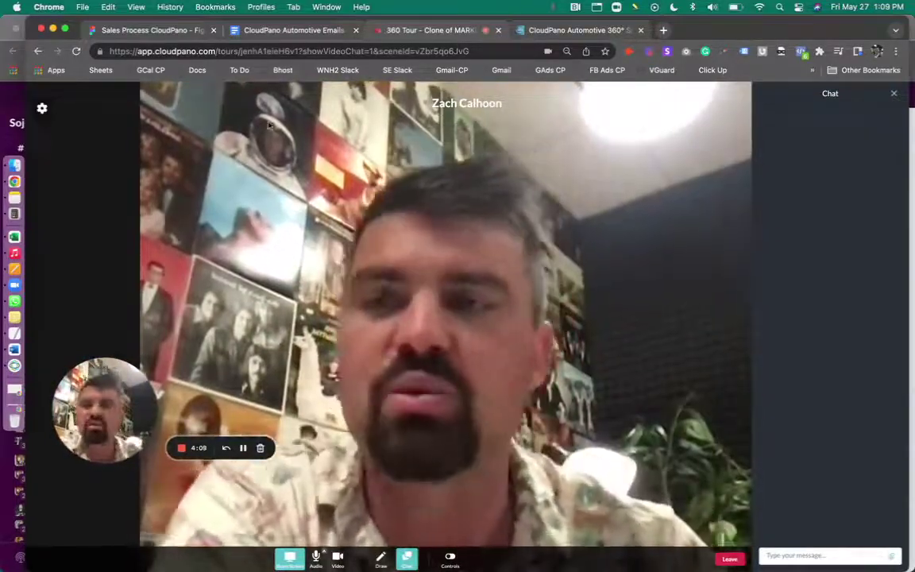
pyautogui.click(44, 109)
pyautogui.click(90, 116)
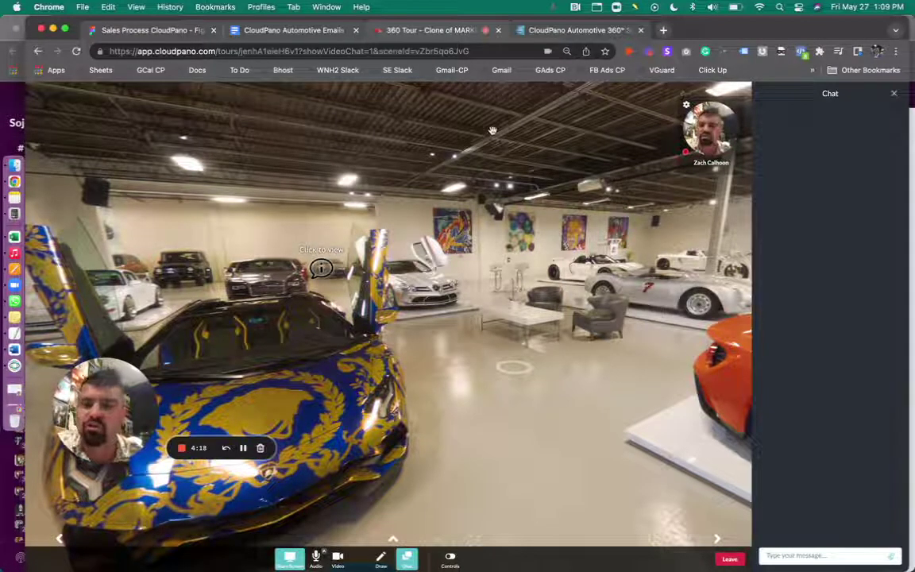
# Step: Open the live showroom tour from the 360º Virtual Showrooms section of the CloudPano Automotive website
pyautogui.click(578, 32)
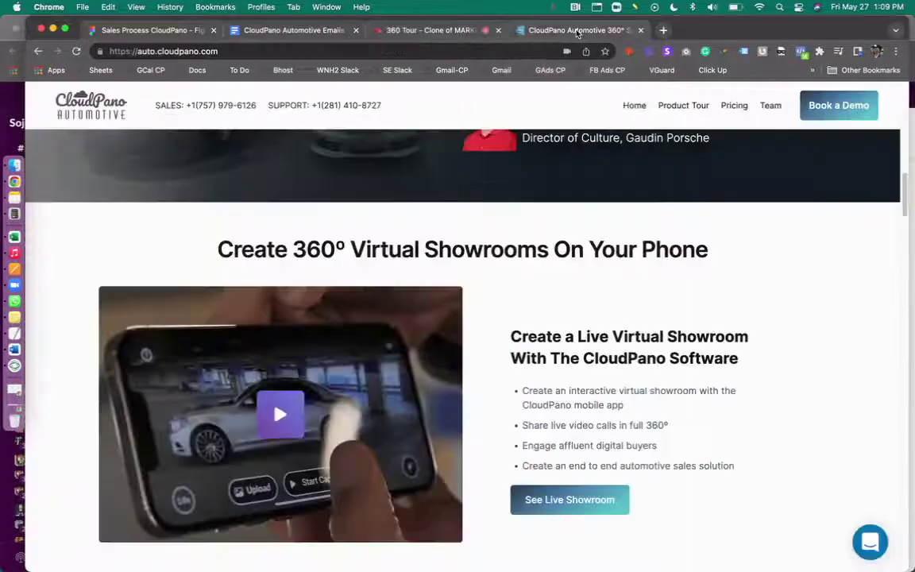
pyautogui.click(583, 503)
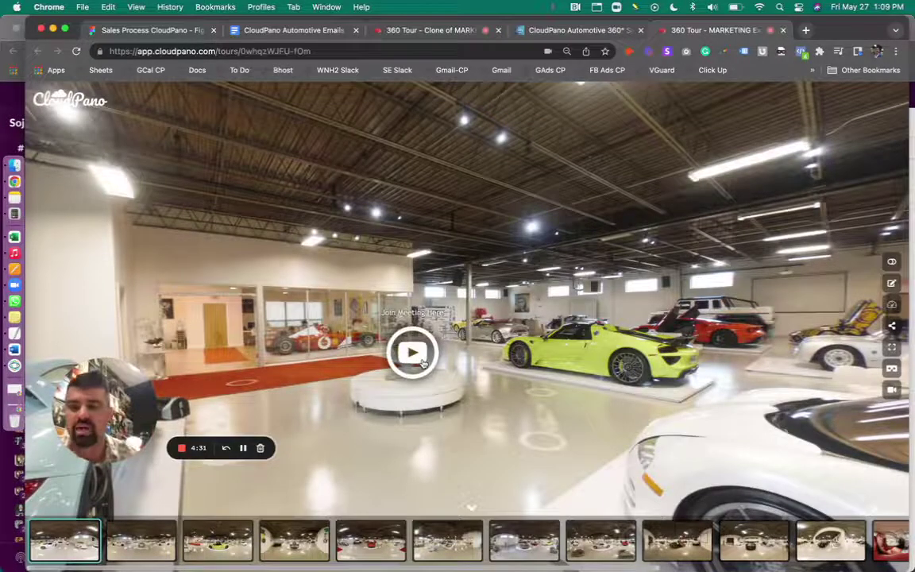
# Step: Return to the live meeting, highlight its web address and move the shared tour to the scene facing the orange sports car
pyautogui.click(428, 30)
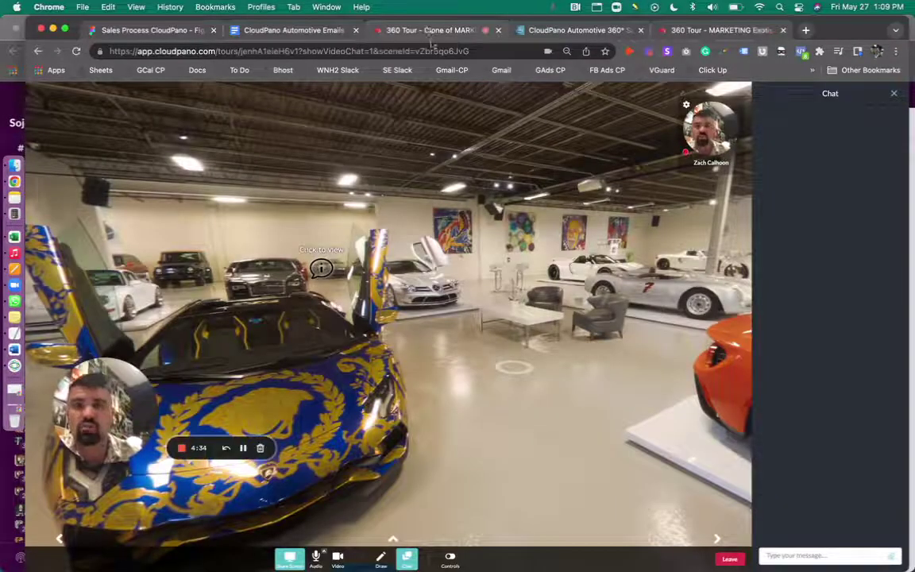
pyautogui.click(430, 51)
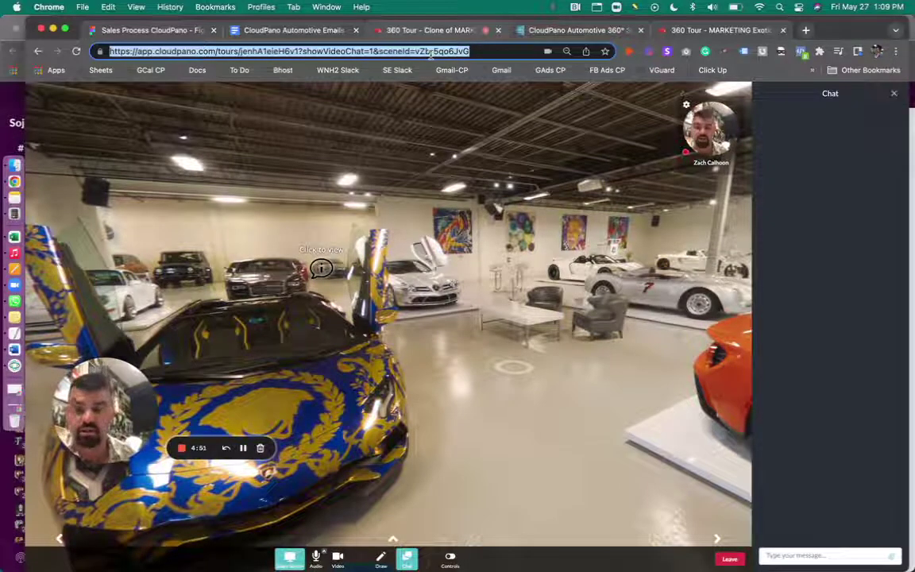
pyautogui.moveTo(558, 234); pyautogui.dragTo(514, 256)
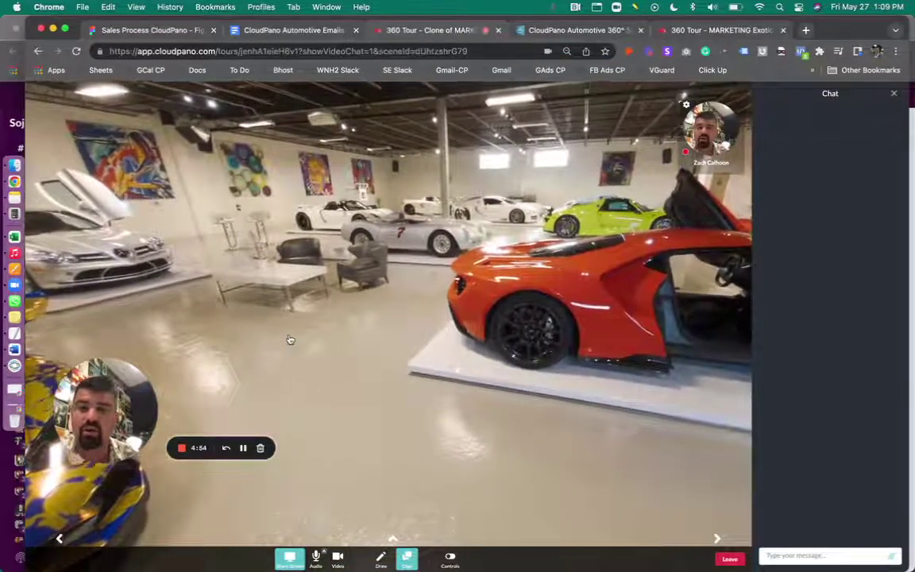